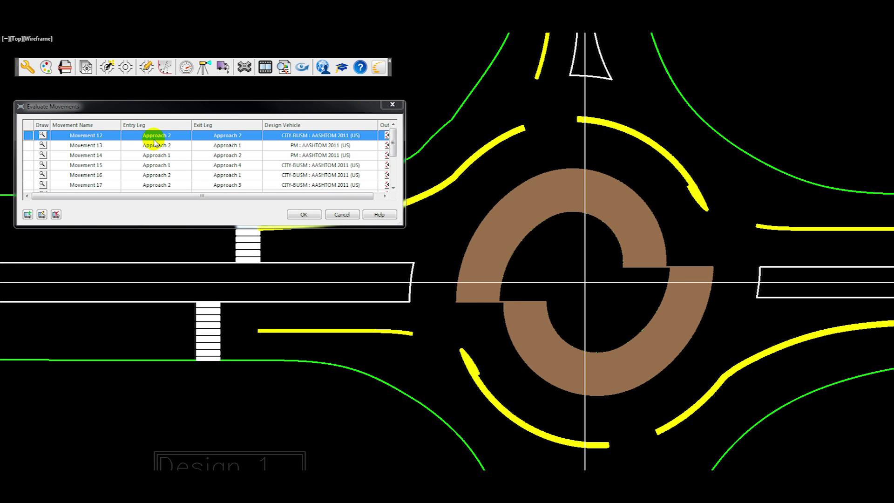
# - Draw the swept path for Movement 12
pyautogui.click(42, 137)
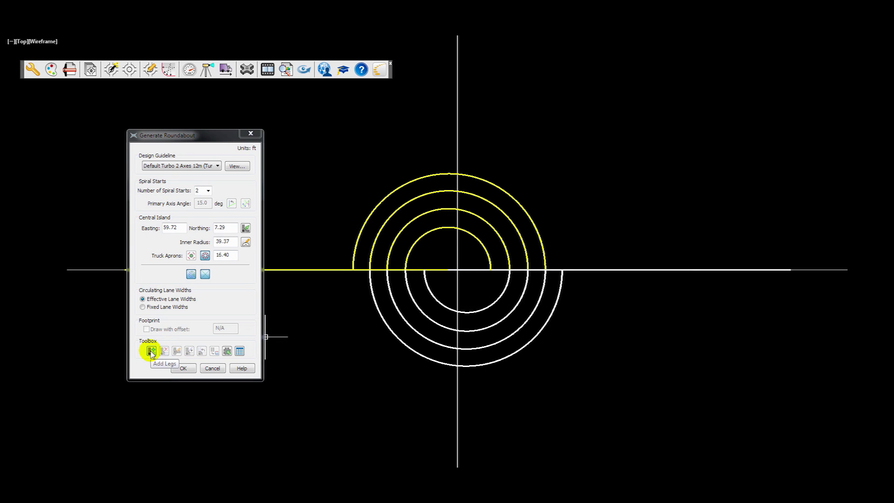
# - Place the slanted, horizontal, vertical and top approach legs around the roundabout
pyautogui.click(152, 352)
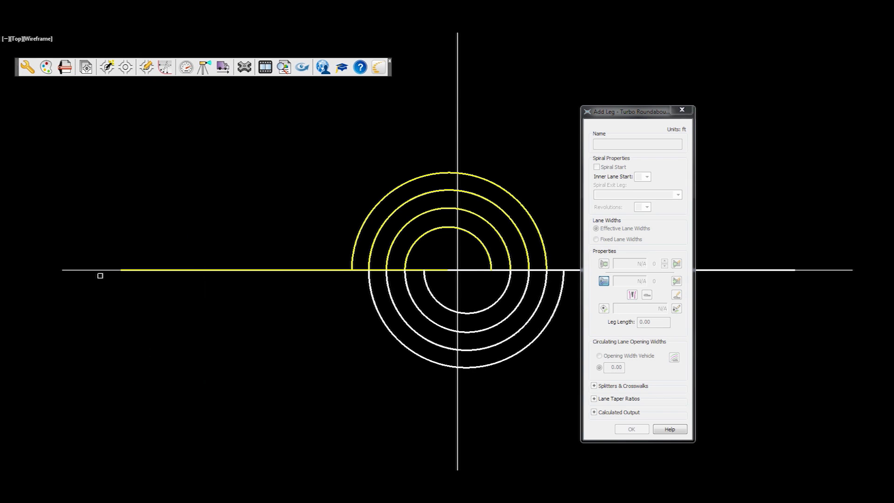
pyautogui.click(95, 270)
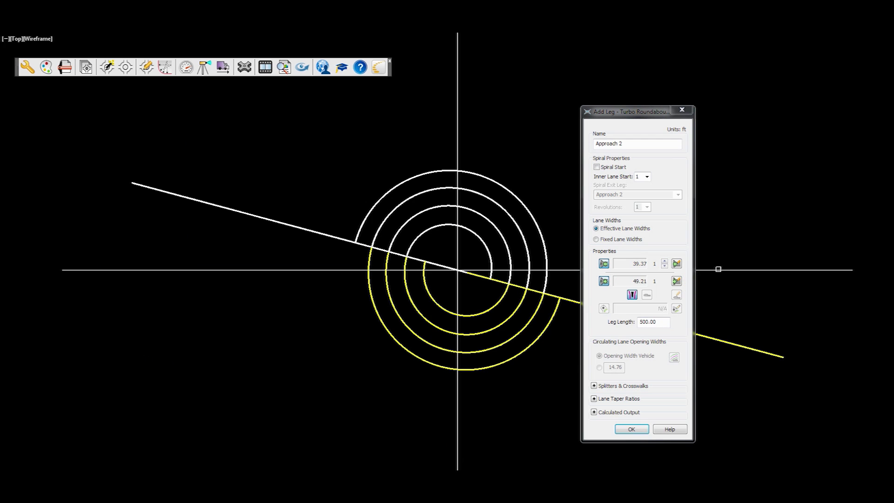
pyautogui.click(718, 268)
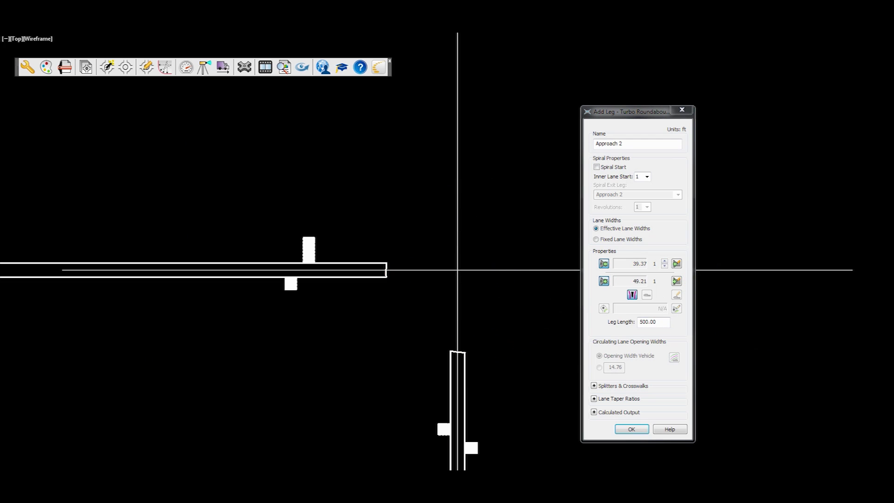
pyautogui.click(455, 95)
pyautogui.click(632, 429)
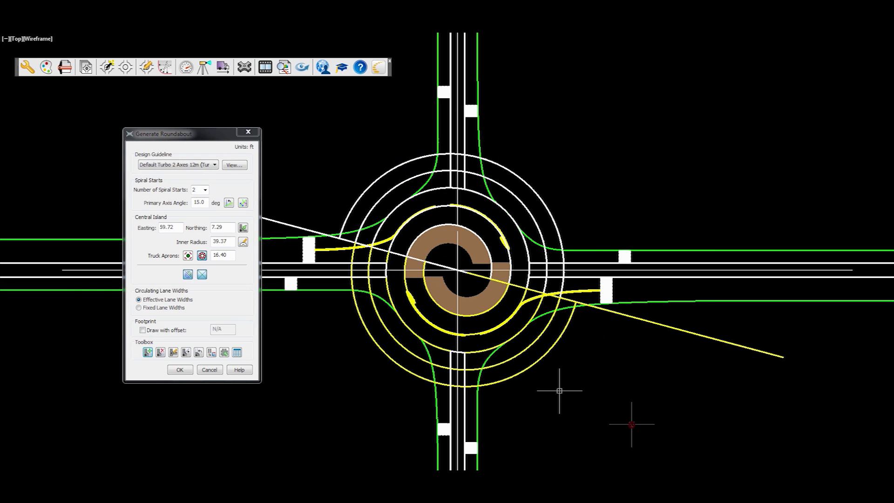
# - Try four spiral starts, then set the roundabout back to two
pyautogui.click(204, 191)
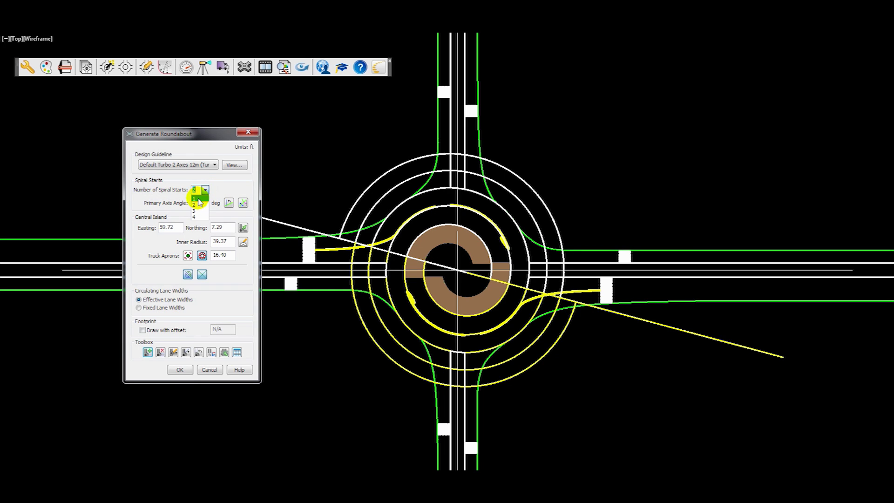
pyautogui.click(197, 218)
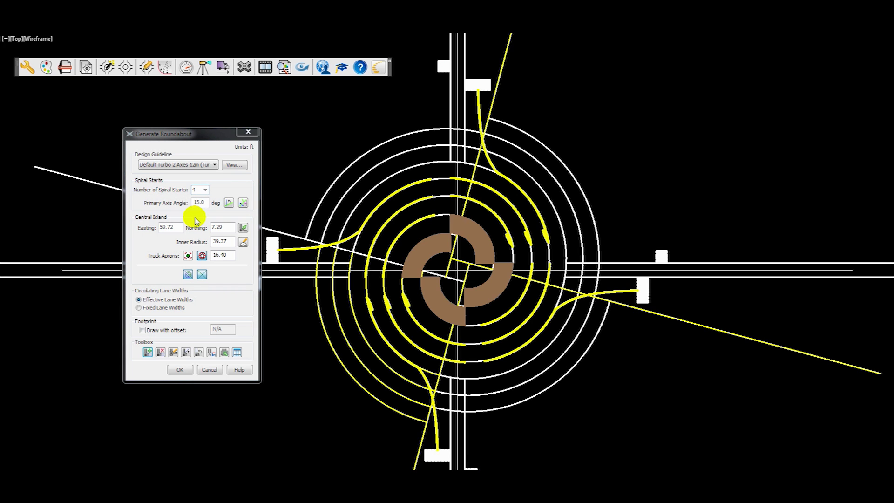
pyautogui.click(205, 190)
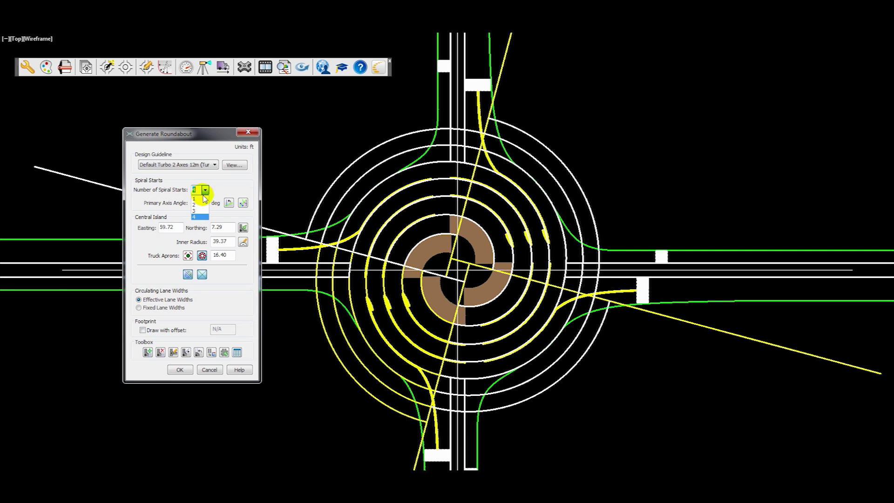
pyautogui.click(200, 205)
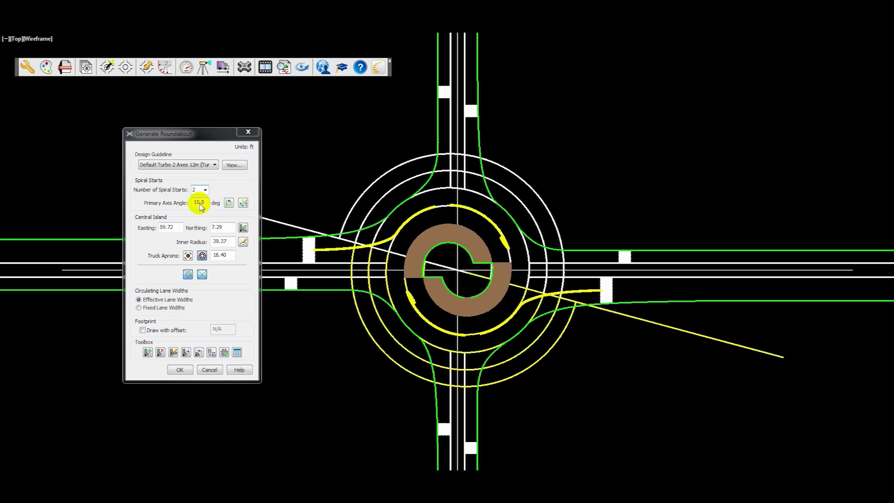
# - Rotate the primary axis to 63.3 degrees, then bring up Approach 4's leg properties
pyautogui.click(243, 203)
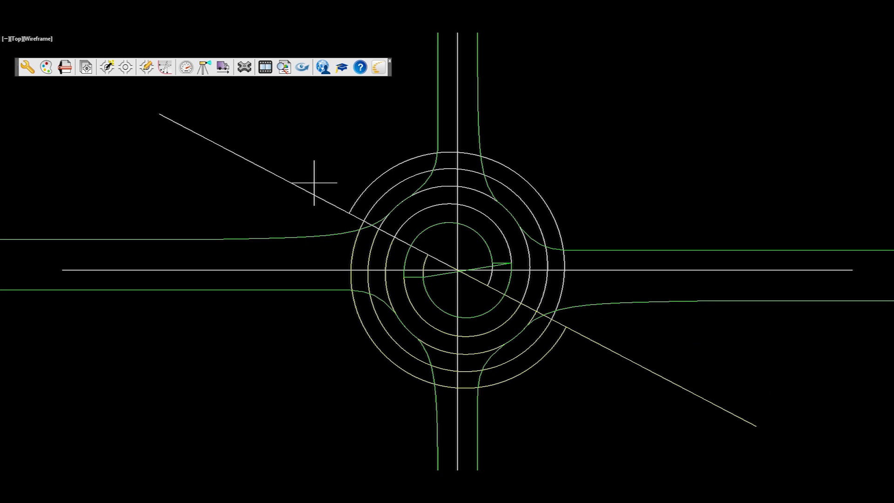
pyautogui.click(384, 161)
pyautogui.click(175, 359)
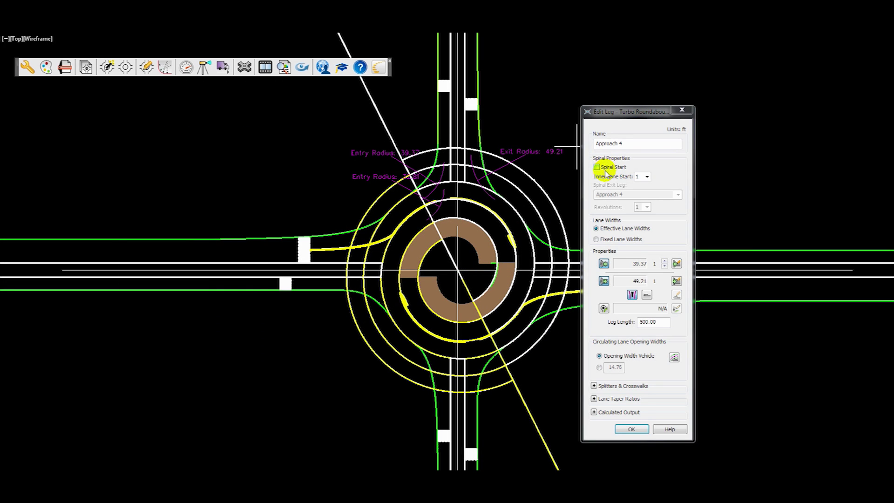
# - Make Approach 4 the spiral start leg instead of Approach 3, with 2 revolutions
pyautogui.click(597, 168)
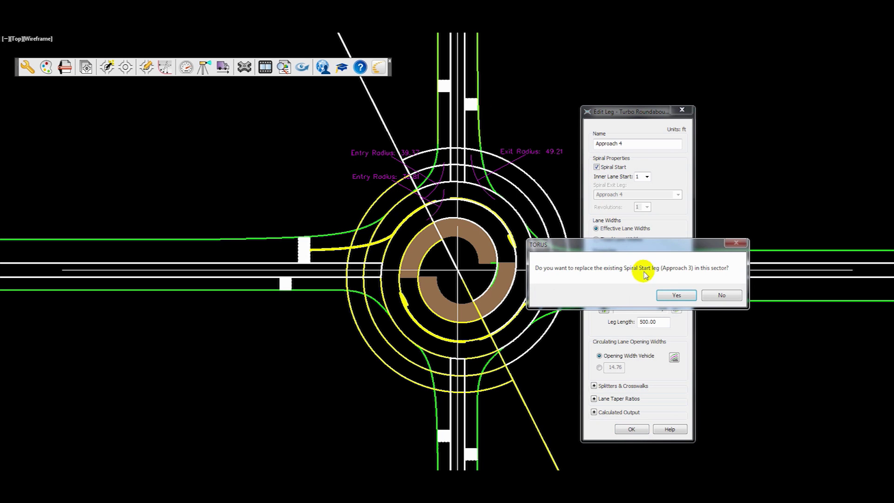
pyautogui.click(676, 296)
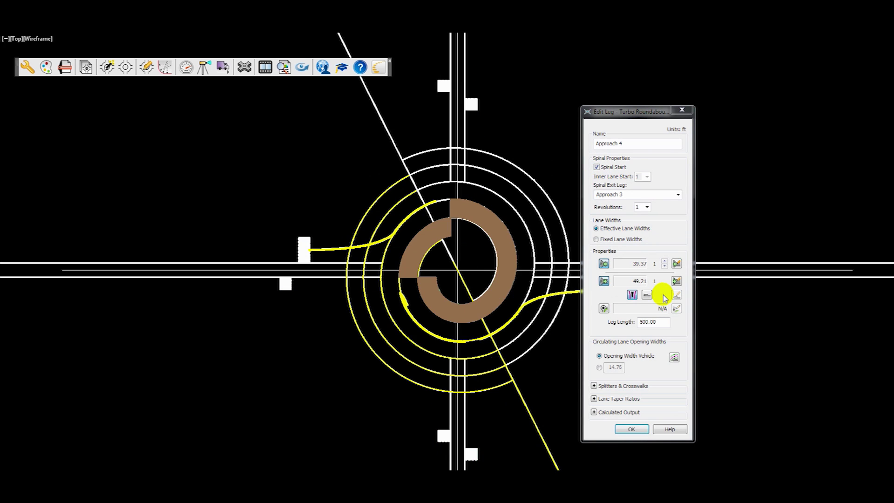
pyautogui.click(647, 208)
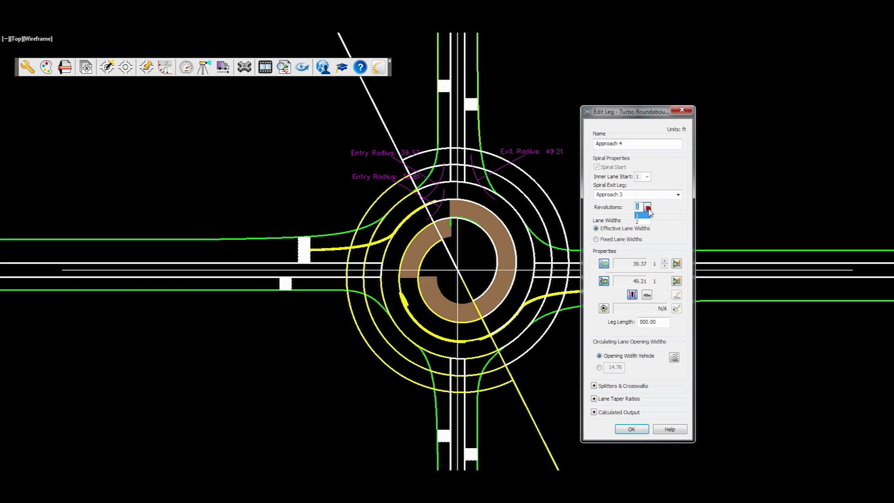
pyautogui.click(643, 221)
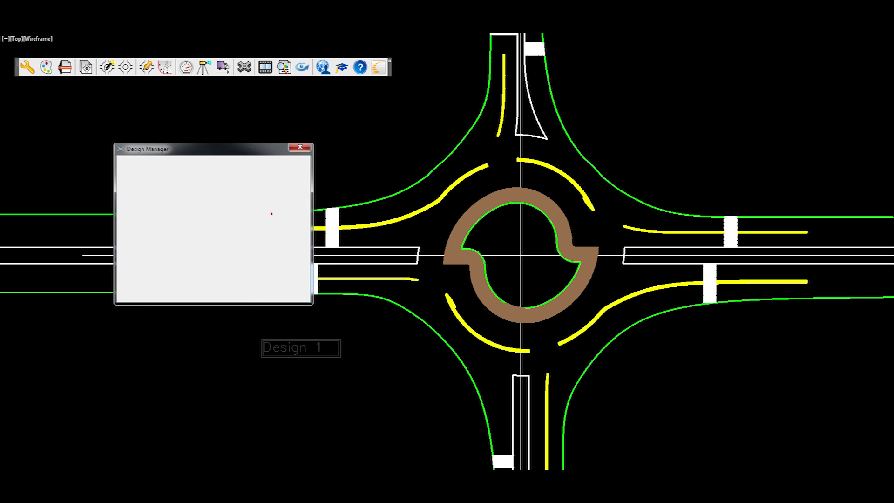
# - Save the current layout as a new design iteration in Design Manager
pyautogui.click(272, 213)
pyautogui.click(183, 274)
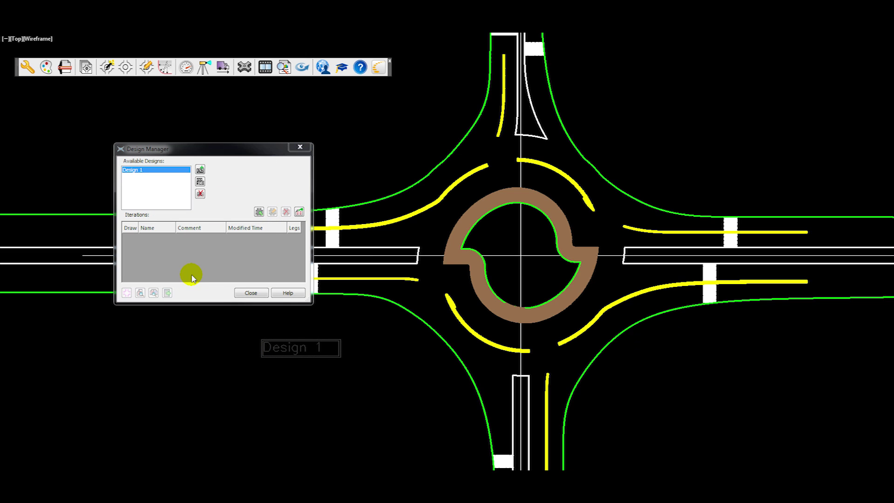